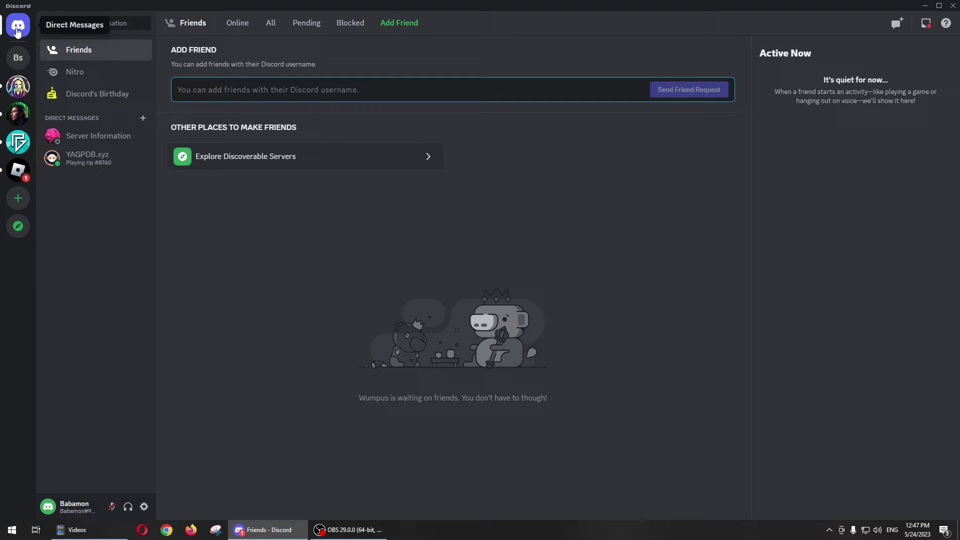
left_click(18, 26)
left_click(18, 58)
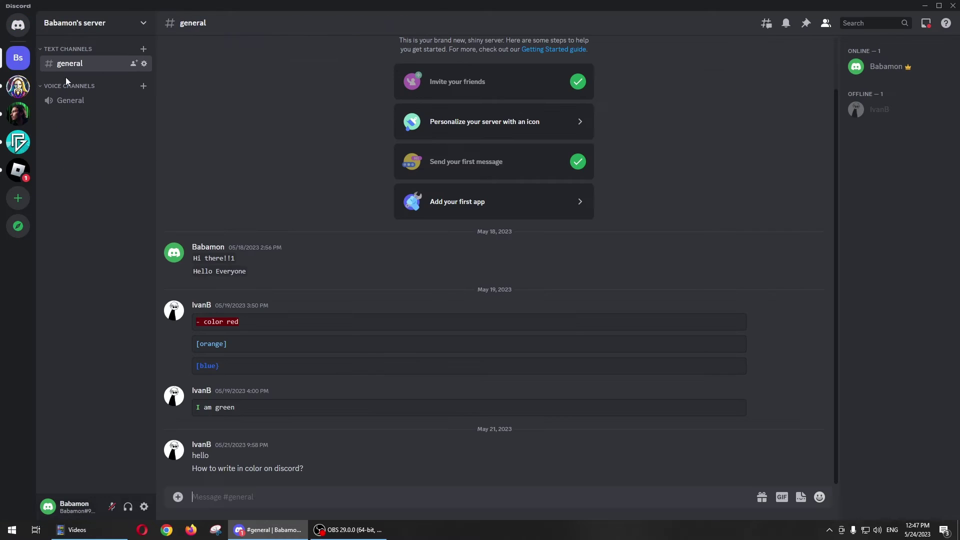
left_click(142, 24)
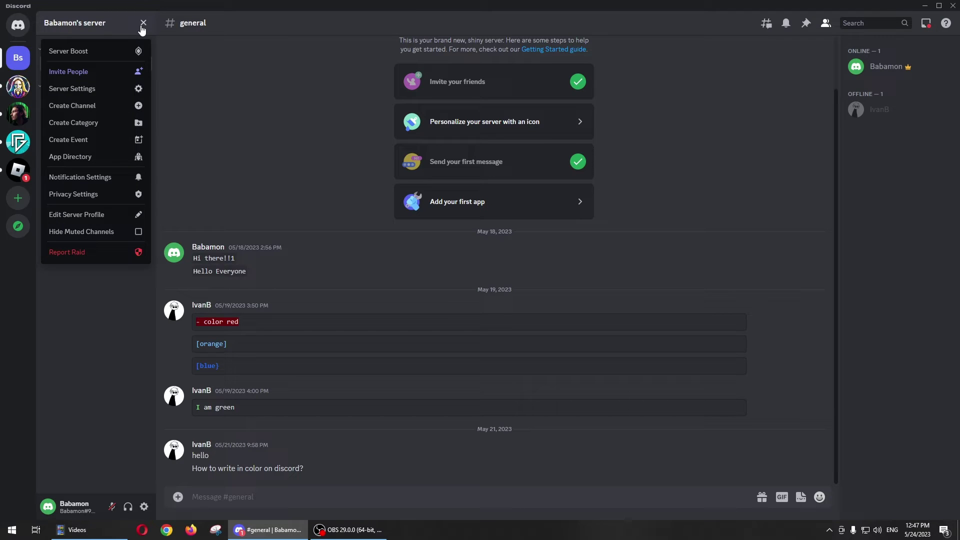
left_click(76, 89)
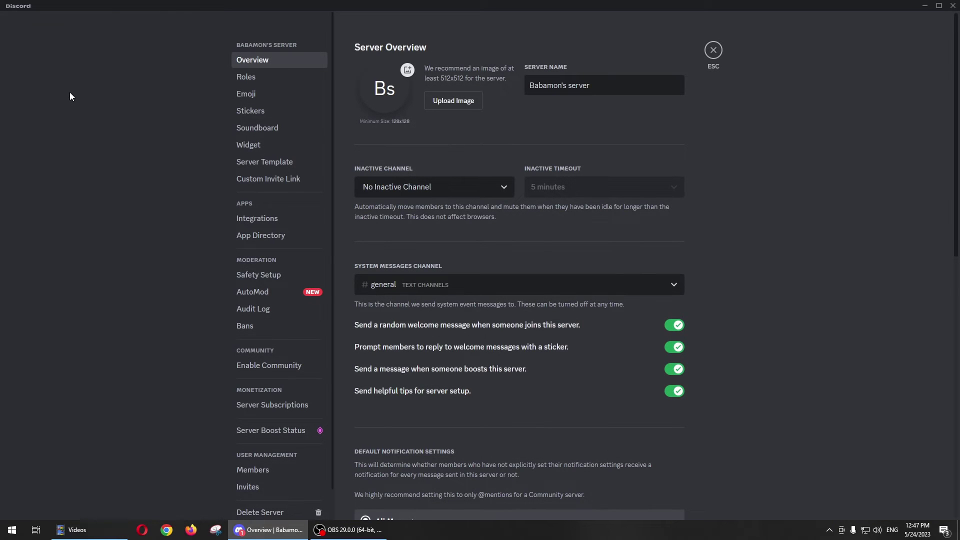
left_click(247, 77)
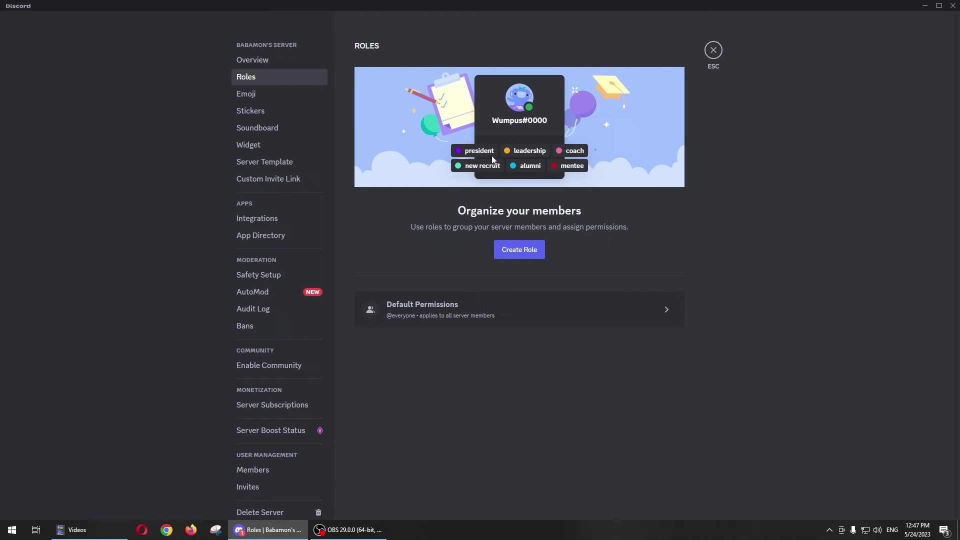
left_click(431, 315)
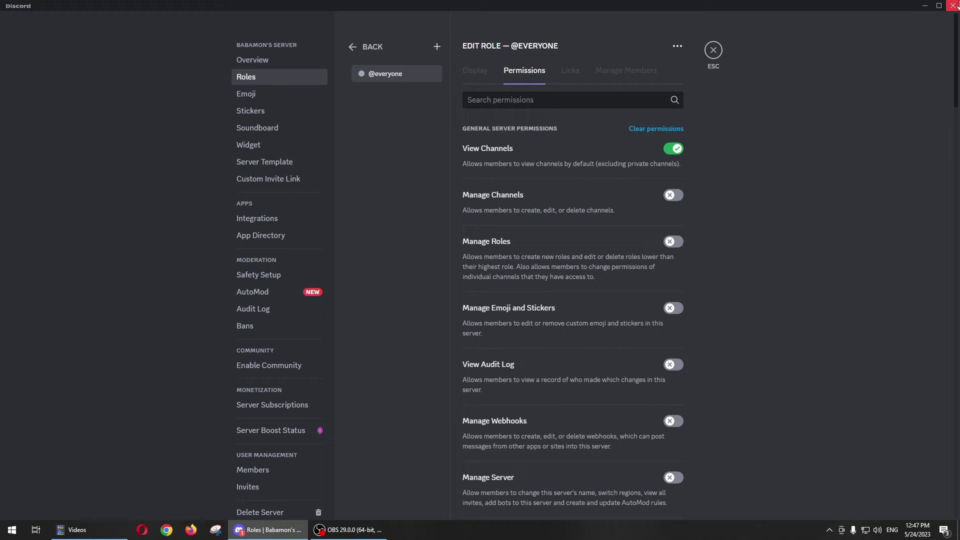
type("aslwo")
key("BackSpace")
key("BackSpace")
key("BackSpace")
type("oudn")
key("BackSpace")
key("BackSpace")
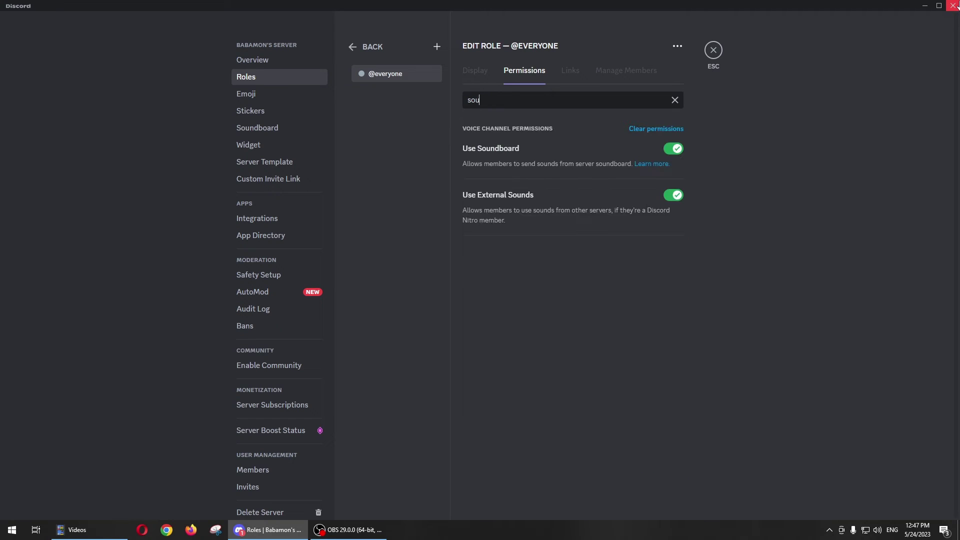
type("b")
key("BackSpace")
left_click(674, 149)
left_click(675, 152)
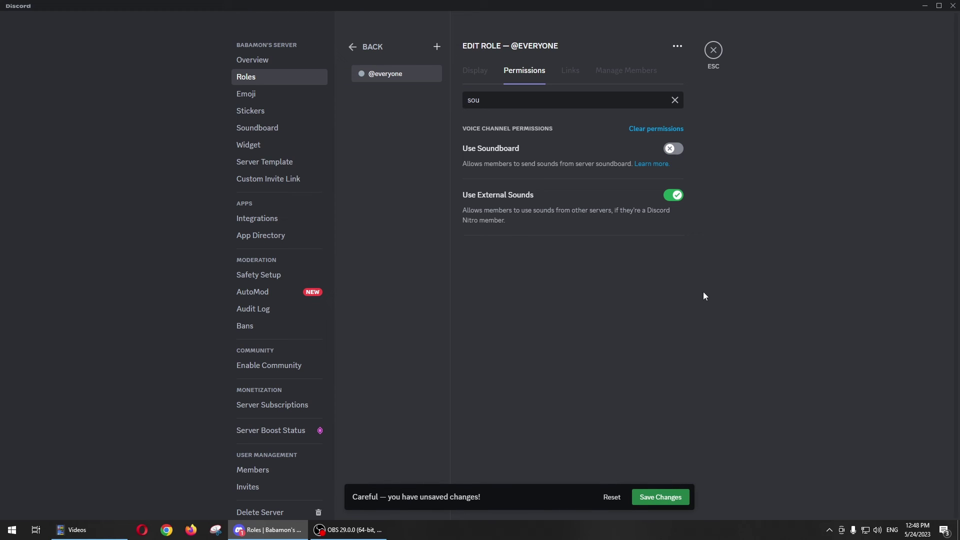